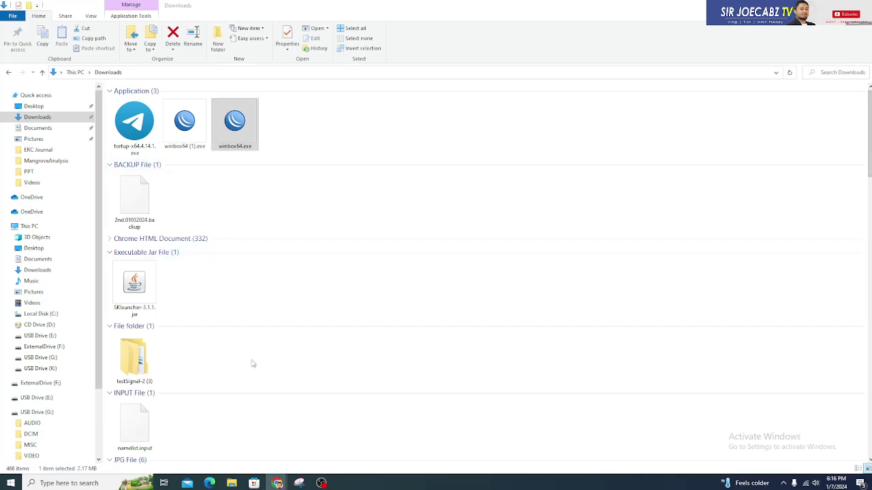
Switch to Chrome and view the network diagram in the "What is a Network Bridge?" article
mouse_move(278, 484)
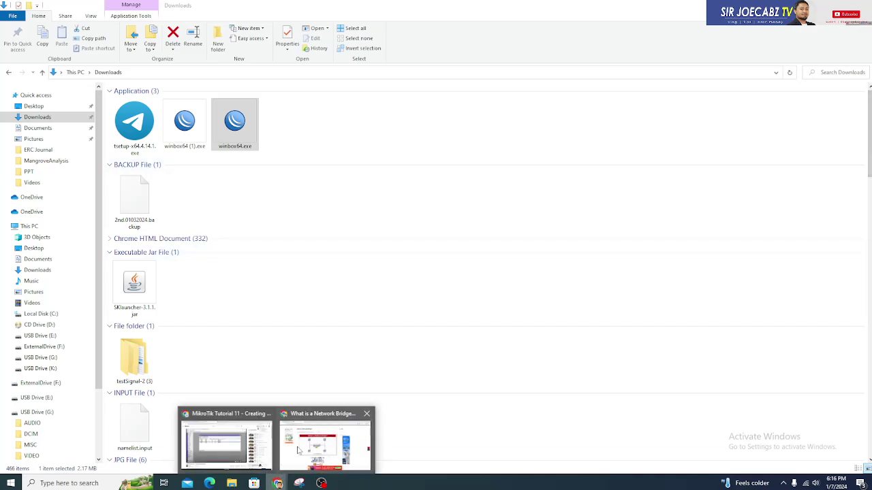
click(324, 442)
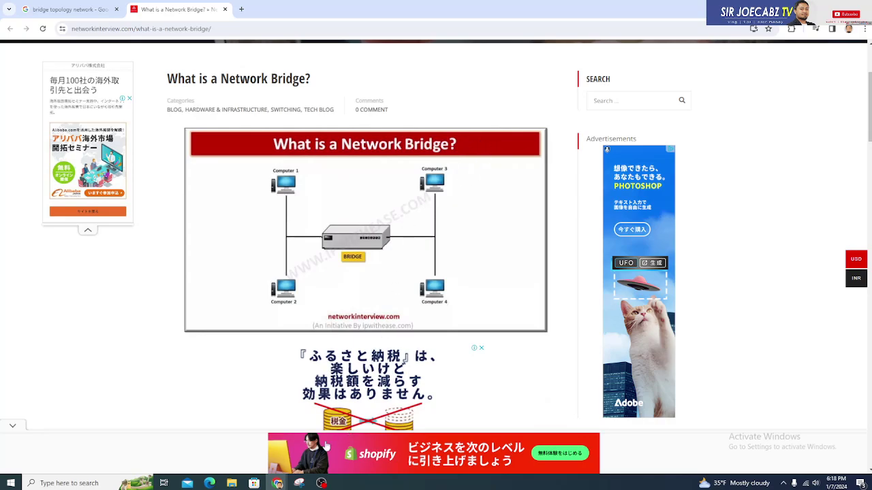
Launch winbox64.exe from the Downloads folder and connect to the router at 192.168.10.1 with the saved login
click(231, 482)
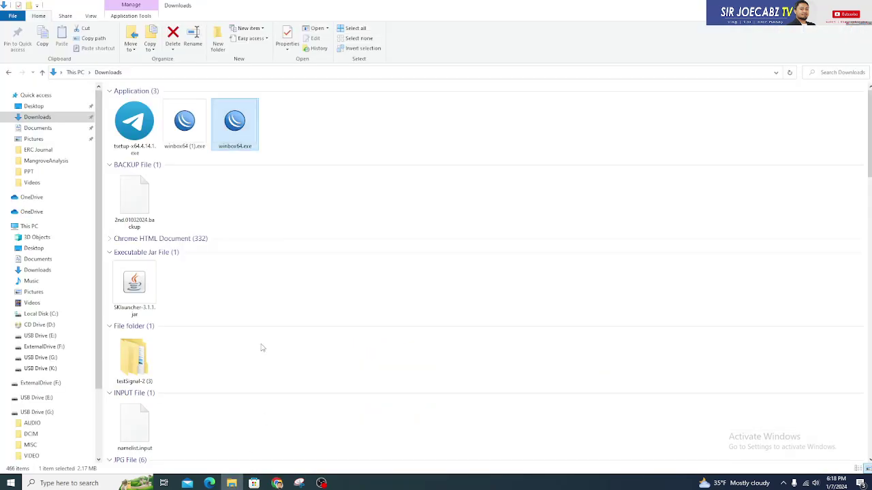
double_click(236, 133)
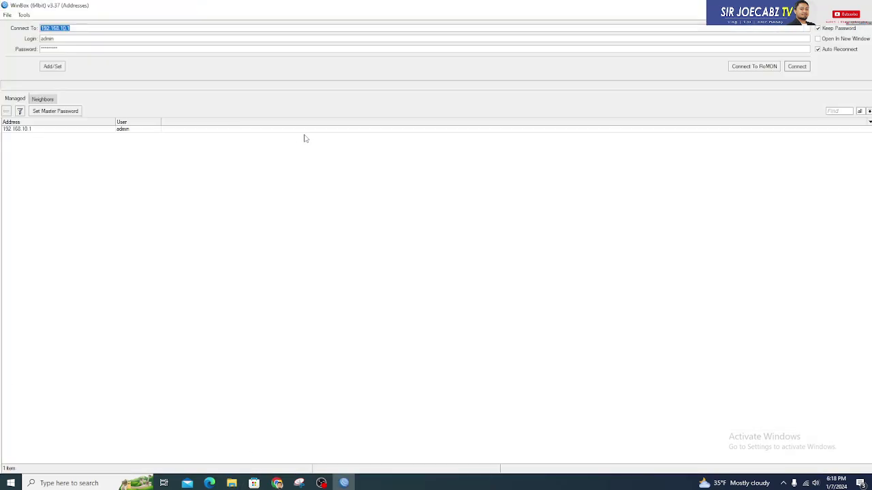
click(794, 66)
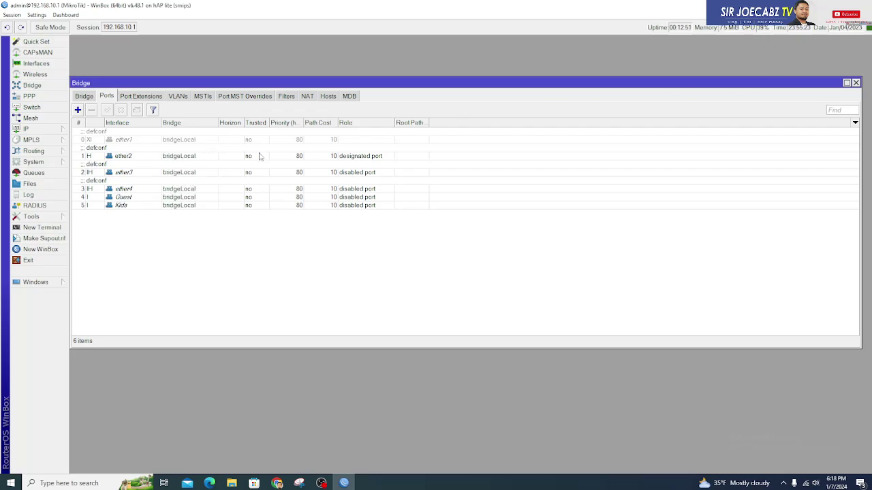
Reopen the router's Bridge window and review the existing bridgeLocal bridge and the ports assigned to it
click(855, 82)
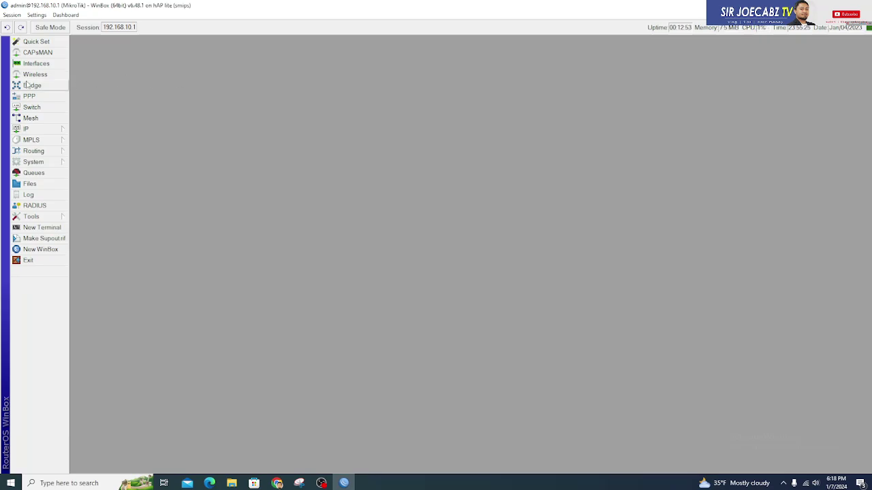
click(28, 86)
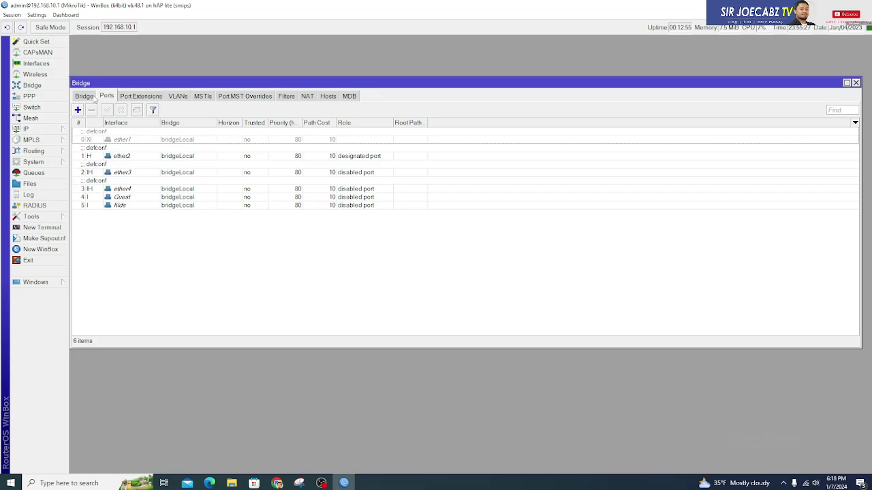
click(83, 97)
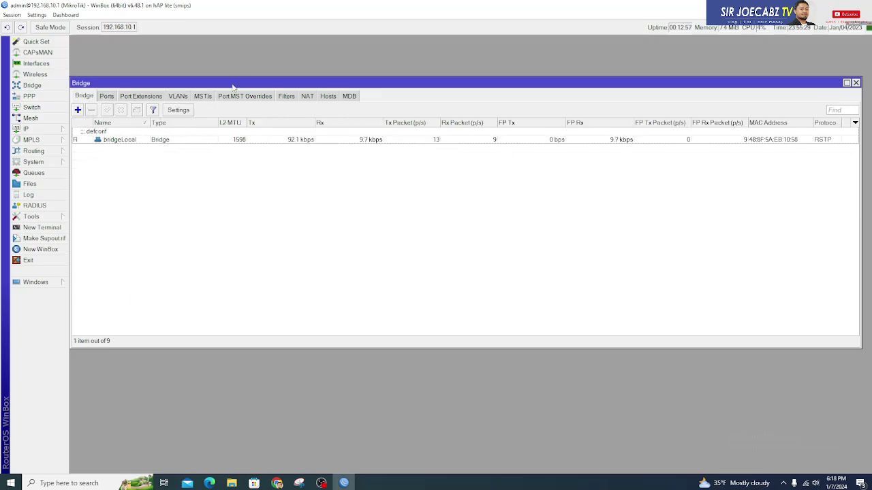
drag(232, 87, 269, 83)
click(169, 139)
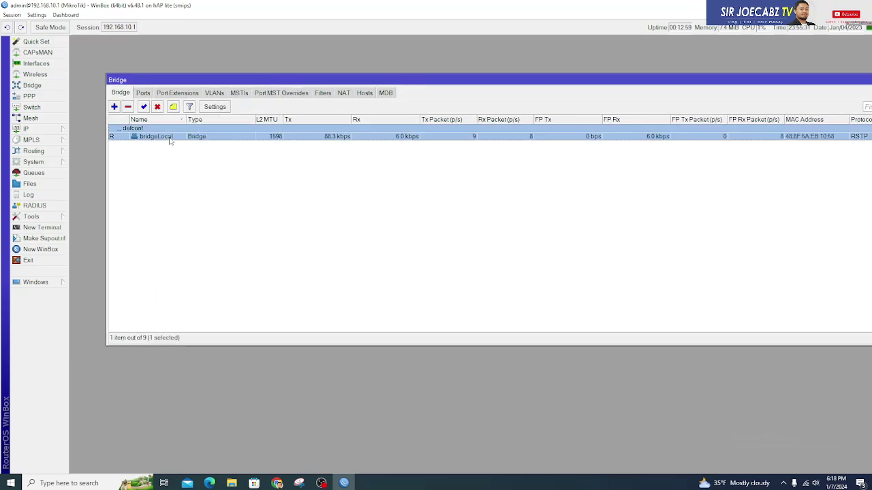
click(142, 94)
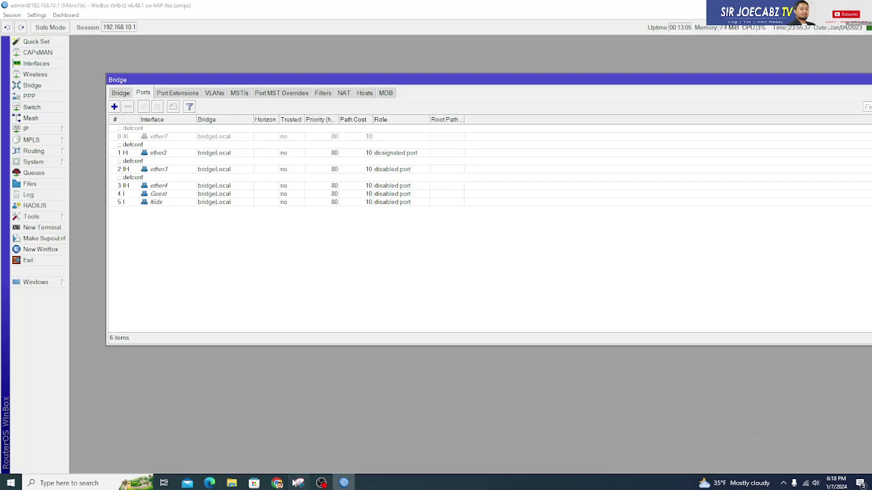
Examine the two-bridge router diagram in Snipping Tool and compare it with WinBox's bridge list and port assignments
click(298, 483)
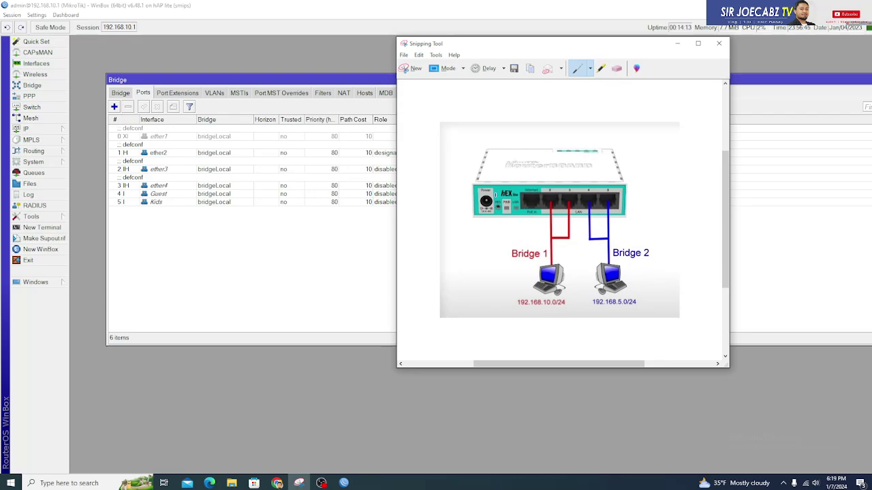
click(122, 93)
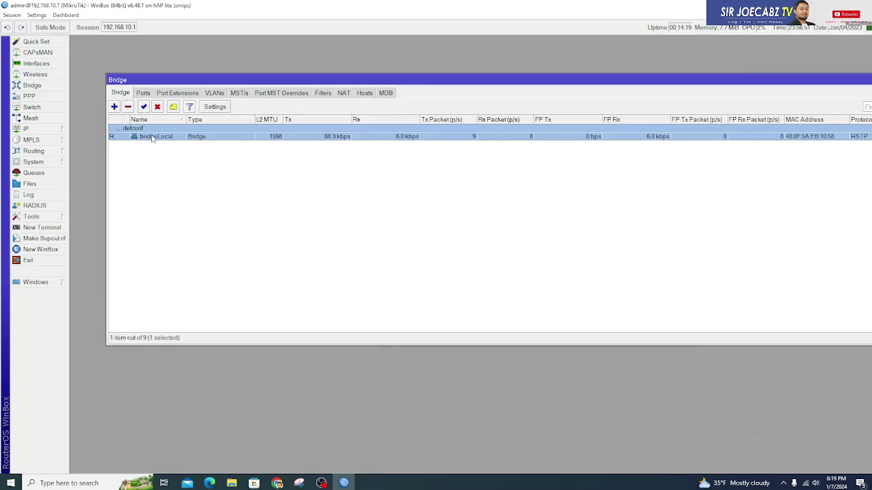
click(143, 93)
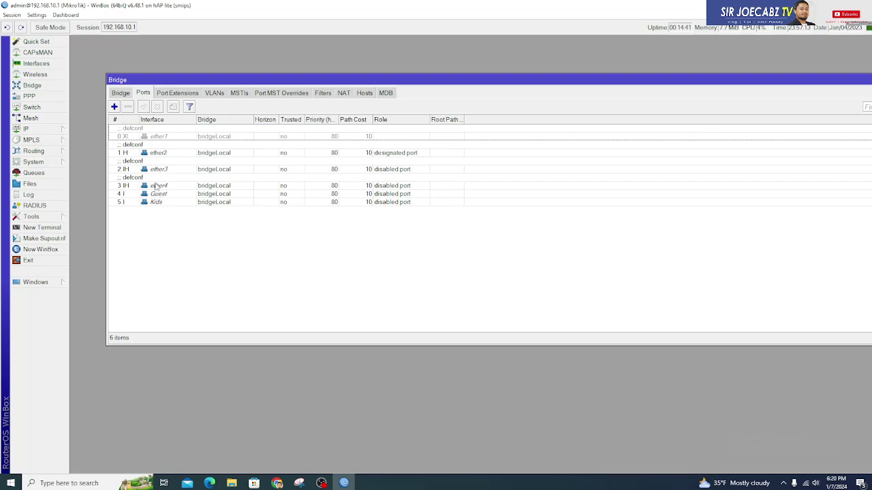
Create a new bridge interface named bridge_CCTV, keeping its other settings at their defaults
click(121, 93)
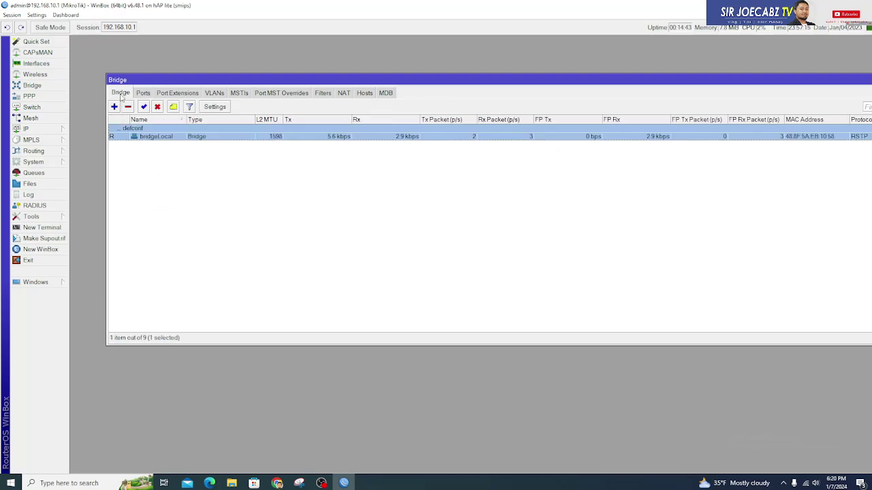
click(114, 107)
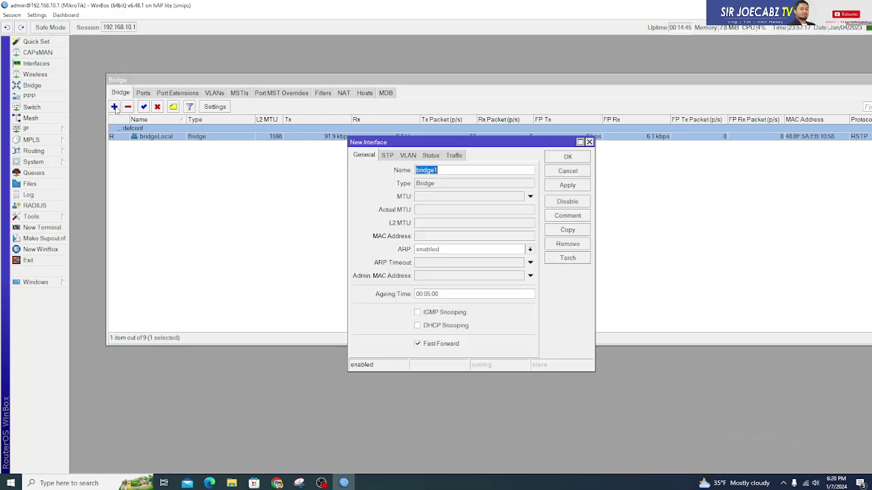
click(470, 170)
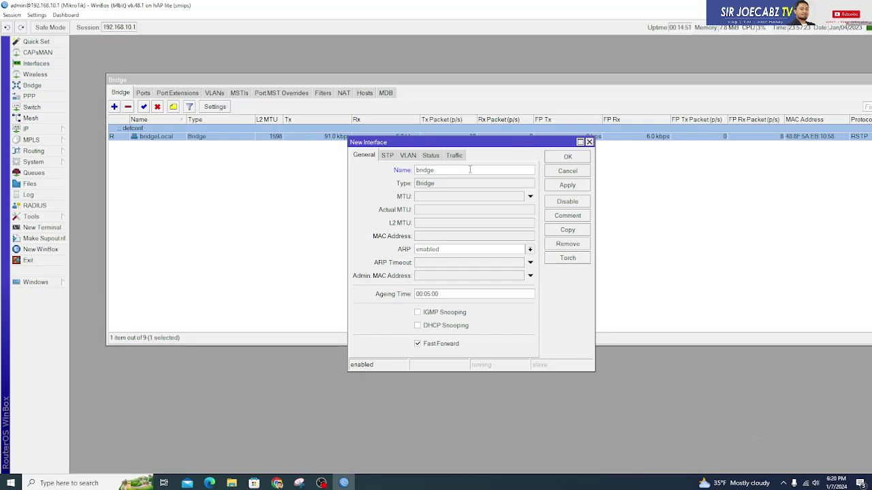
text(_CCTV)
click(569, 186)
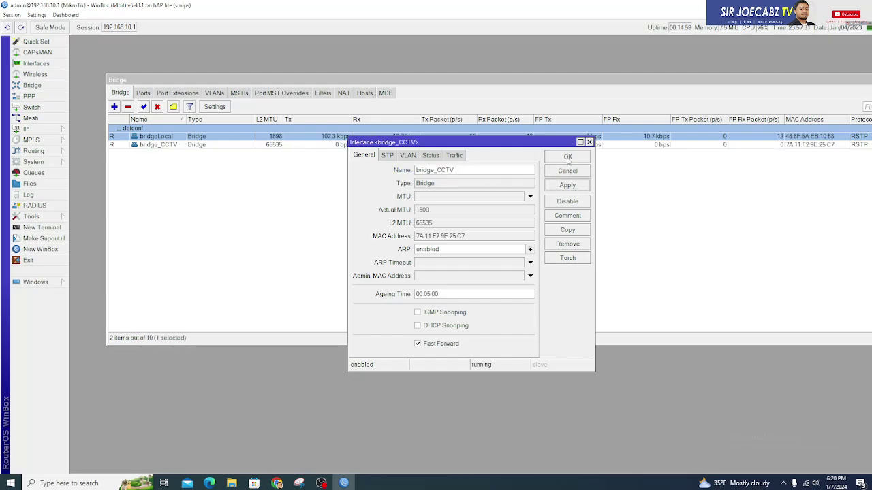
click(568, 158)
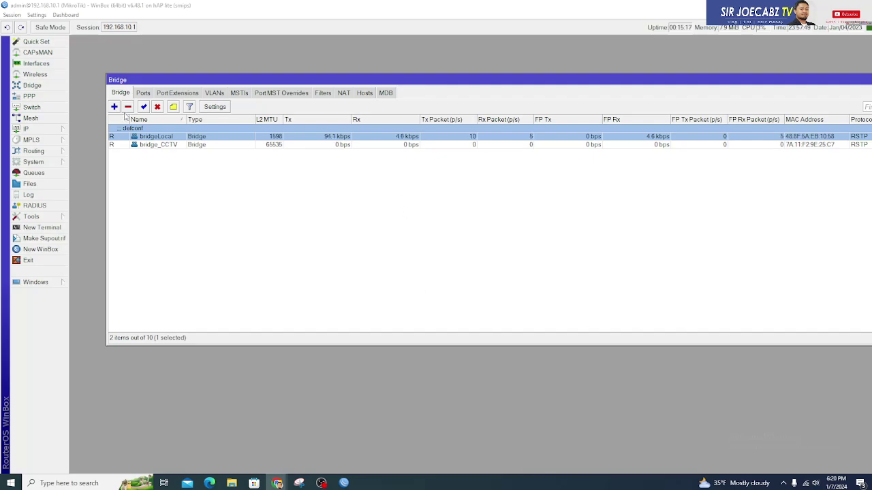
Inspect the bridge assignments of the ether2, ether3 and Guest ports without changing them
click(143, 93)
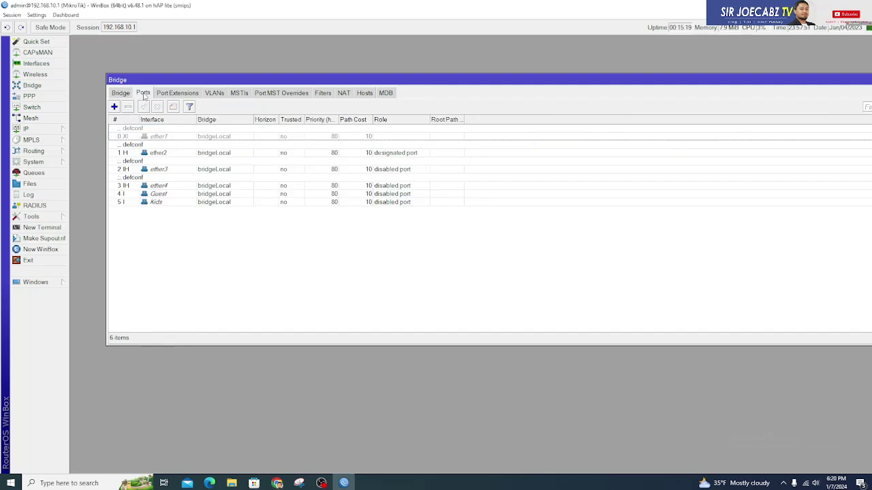
click(164, 155)
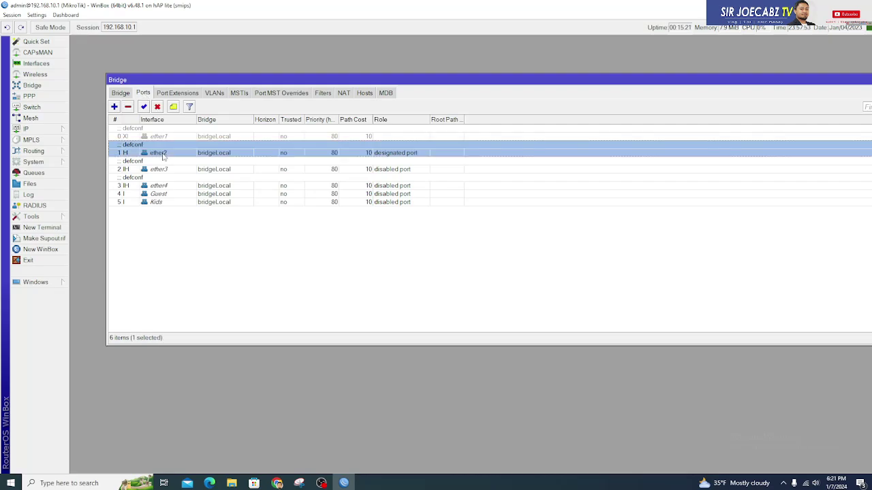
double_click(164, 155)
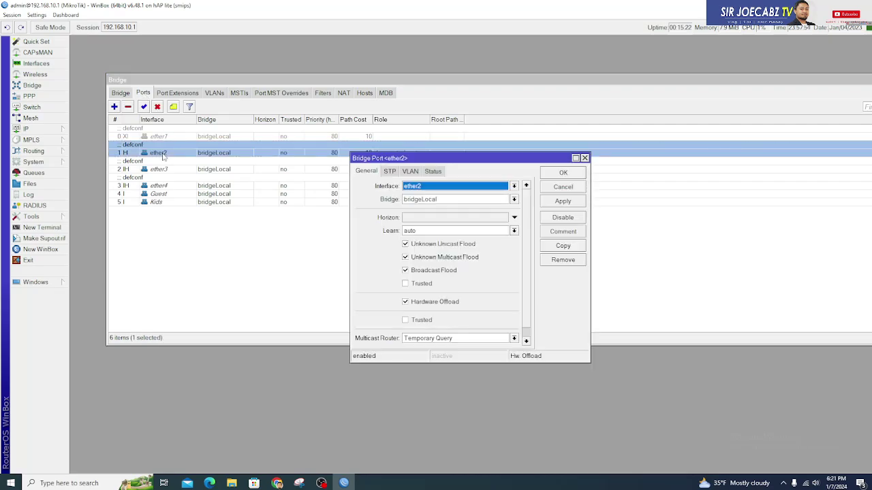
click(436, 199)
click(486, 198)
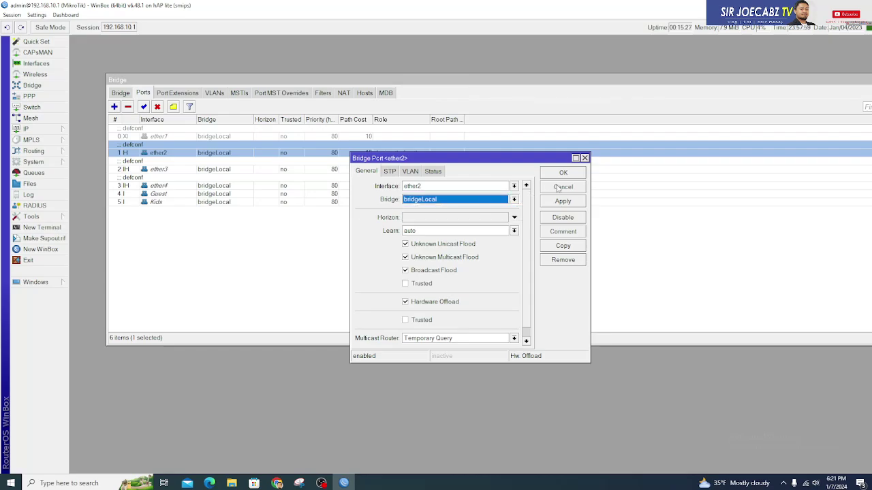
click(558, 188)
double_click(160, 169)
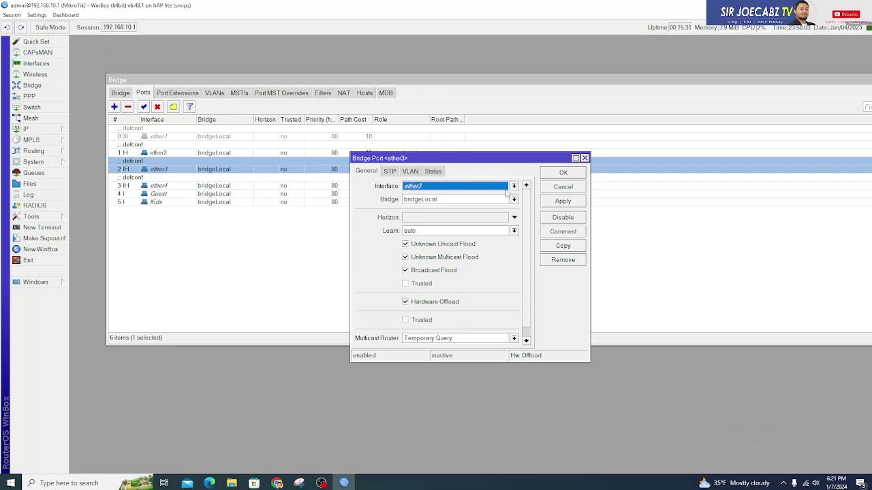
click(563, 188)
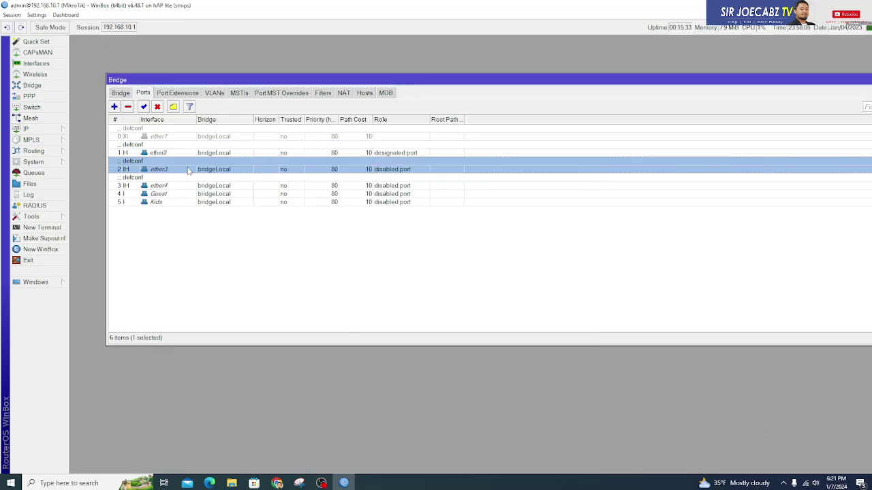
double_click(158, 194)
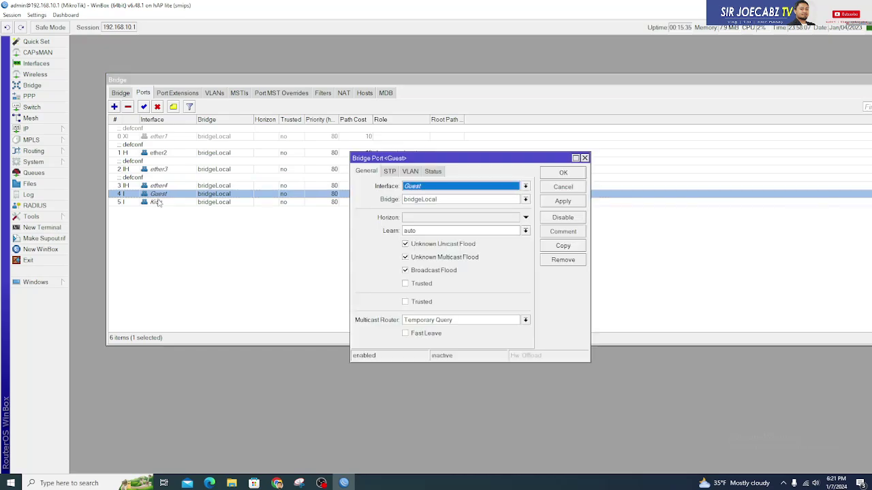
click(564, 187)
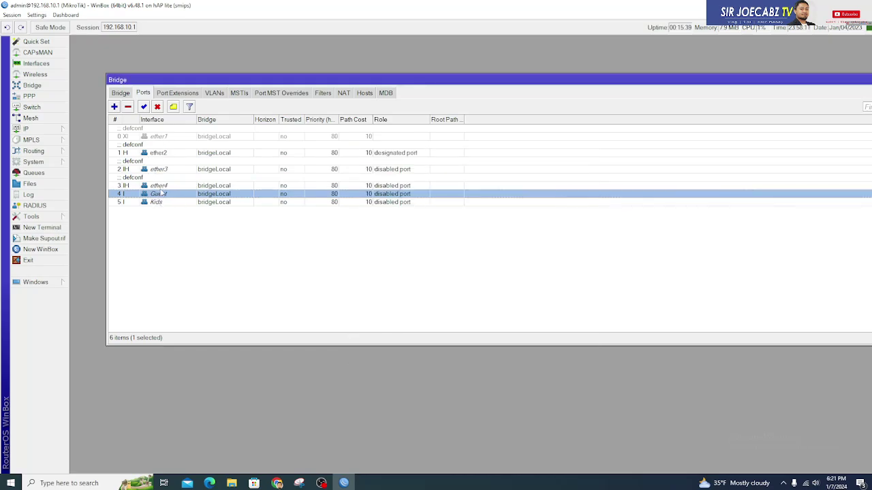
Assign the ether4 bridge port to bridge_CCTV and apply the change
double_click(161, 186)
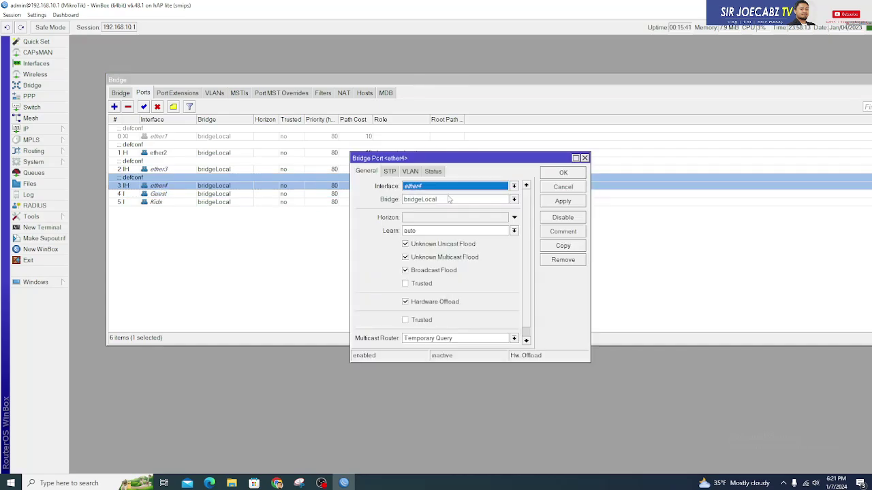
click(450, 199)
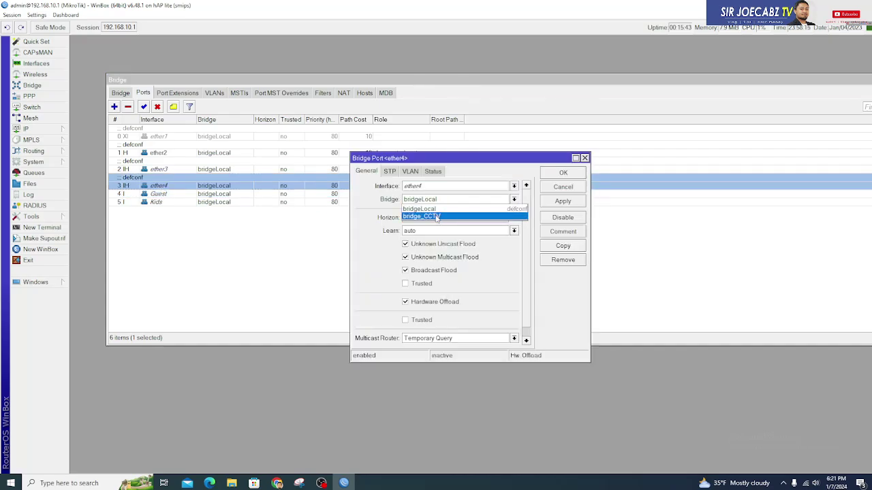
click(436, 216)
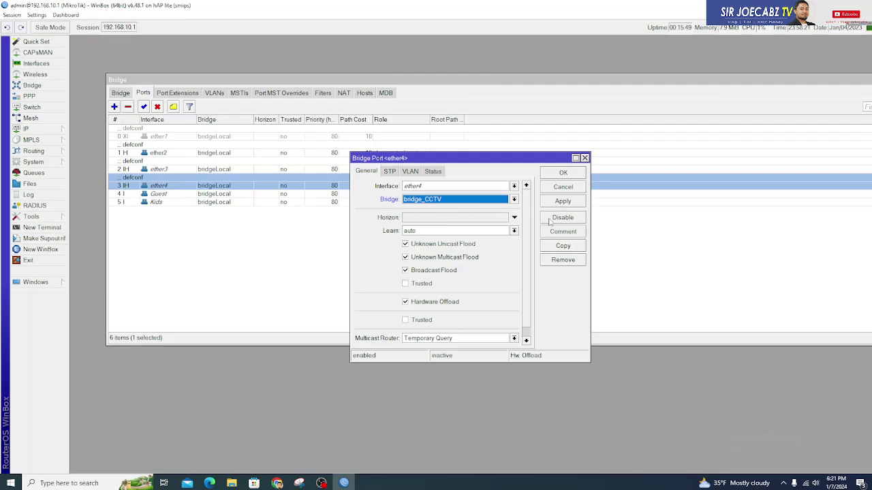
click(563, 203)
click(563, 173)
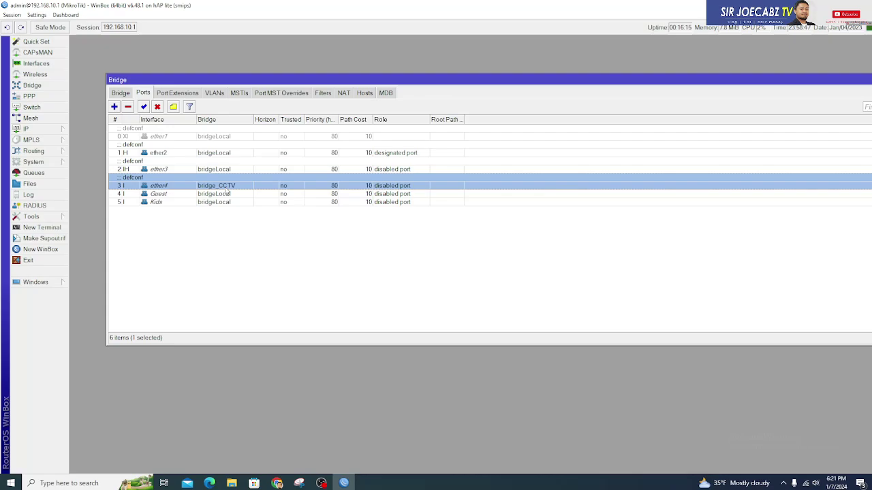
Review bridge_CCTV's general, STP, VLAN, status and traffic settings, leaving them unchanged
click(120, 93)
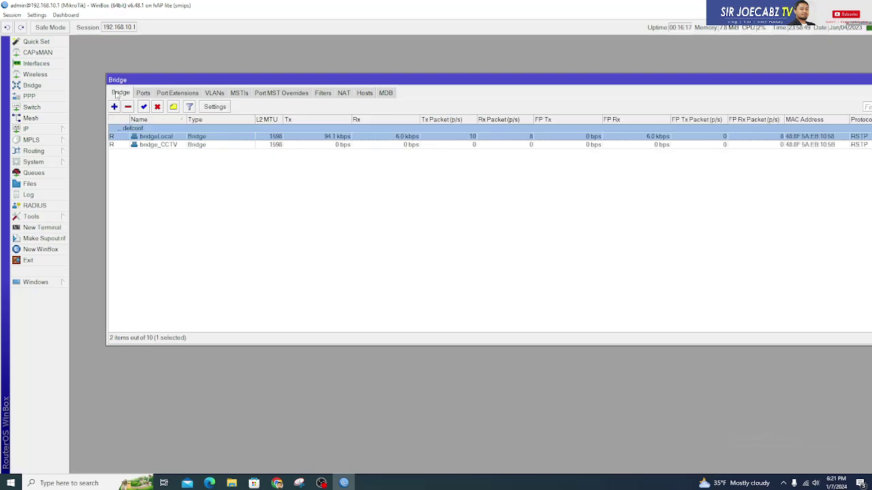
double_click(161, 147)
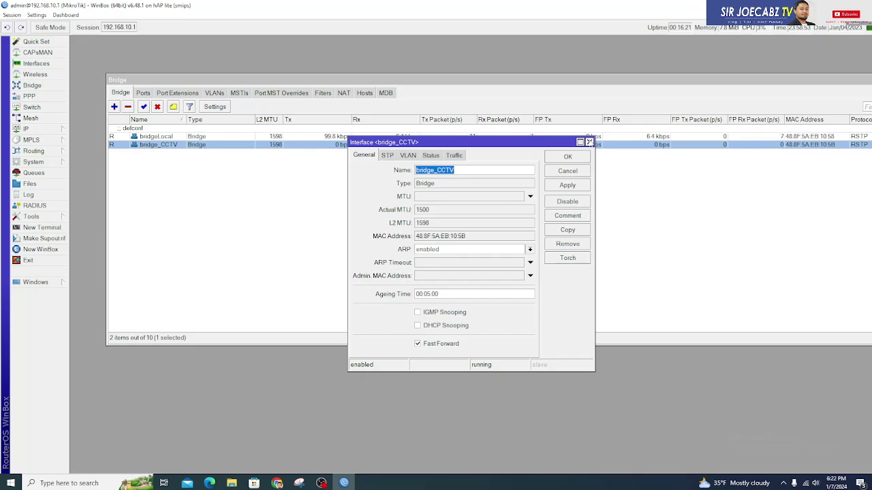
click(387, 155)
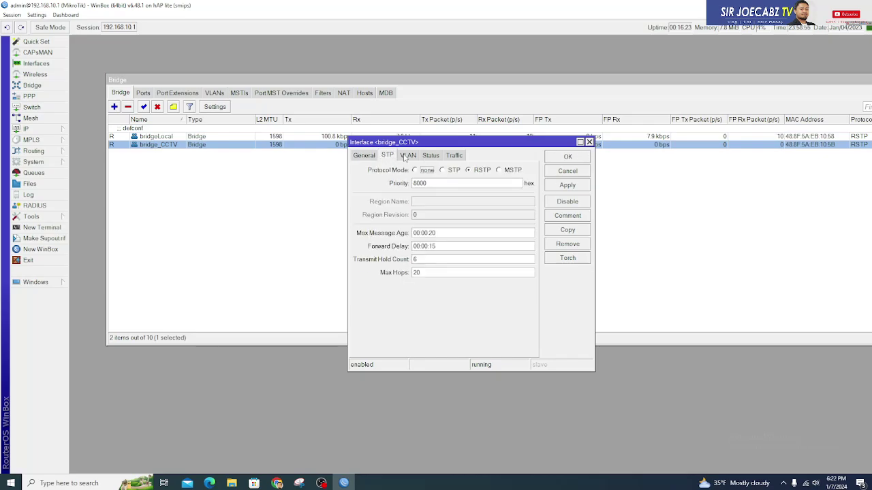
click(408, 156)
click(430, 156)
click(456, 156)
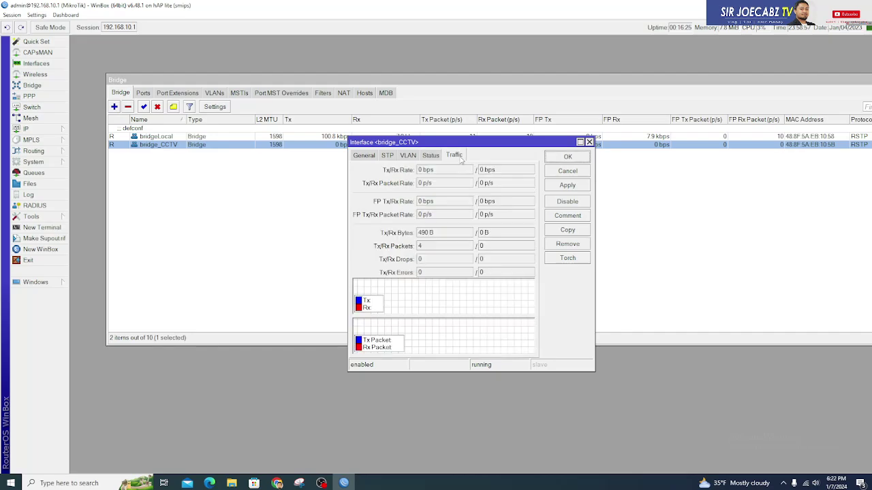
click(365, 156)
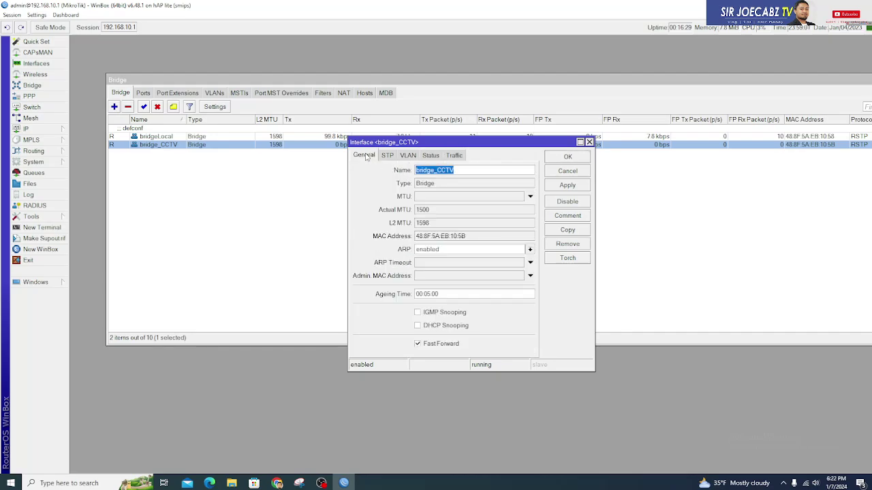
click(558, 171)
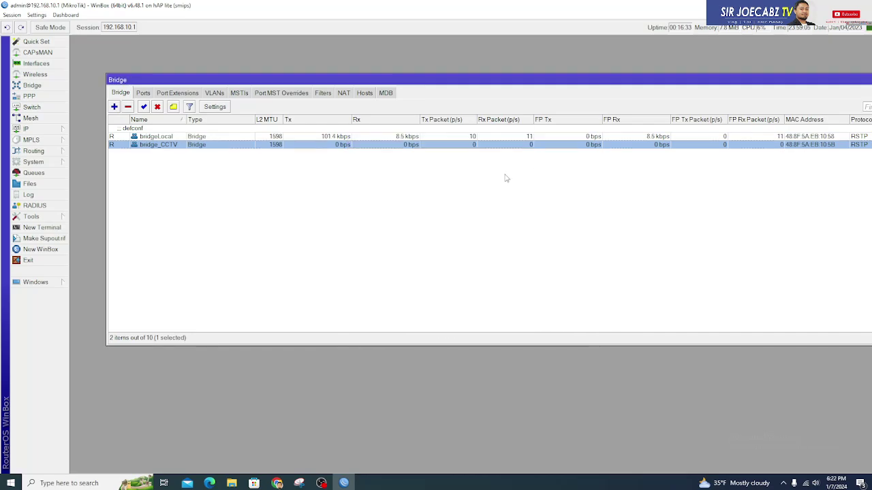
Check the bridge list against the Snipping Tool diagram of Bridge 1 and Bridge 2 with their subnets
click(299, 482)
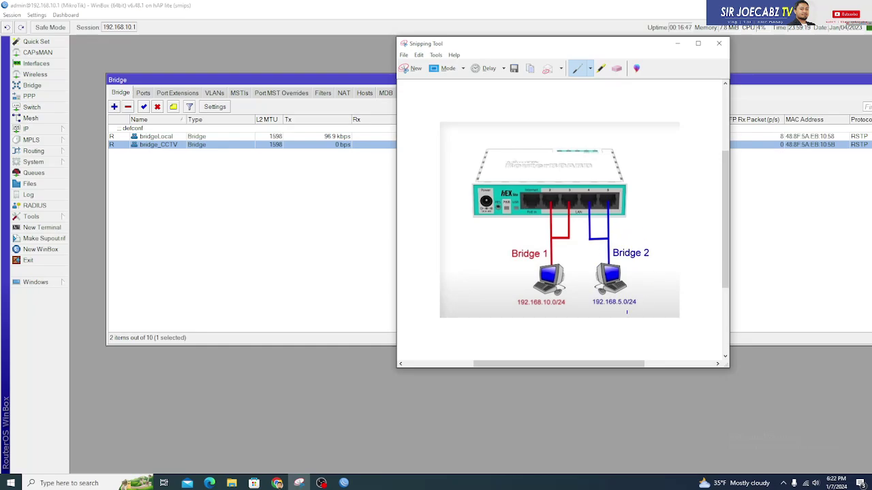
click(278, 207)
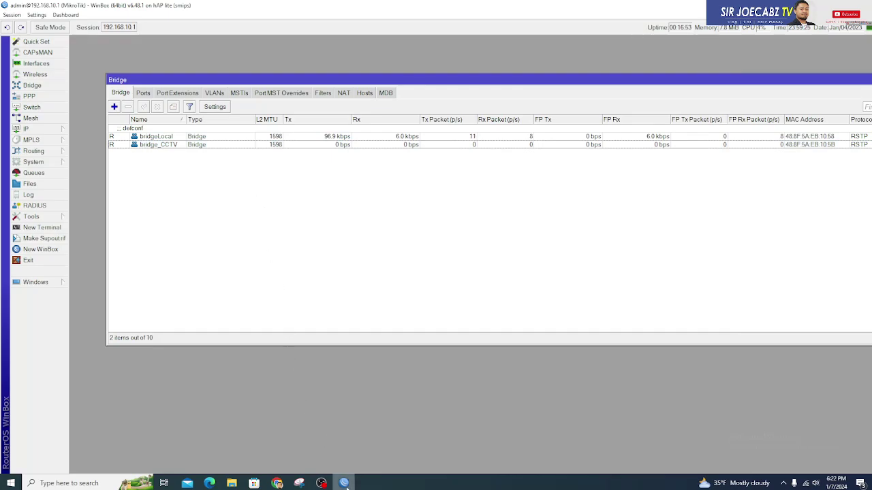
click(299, 483)
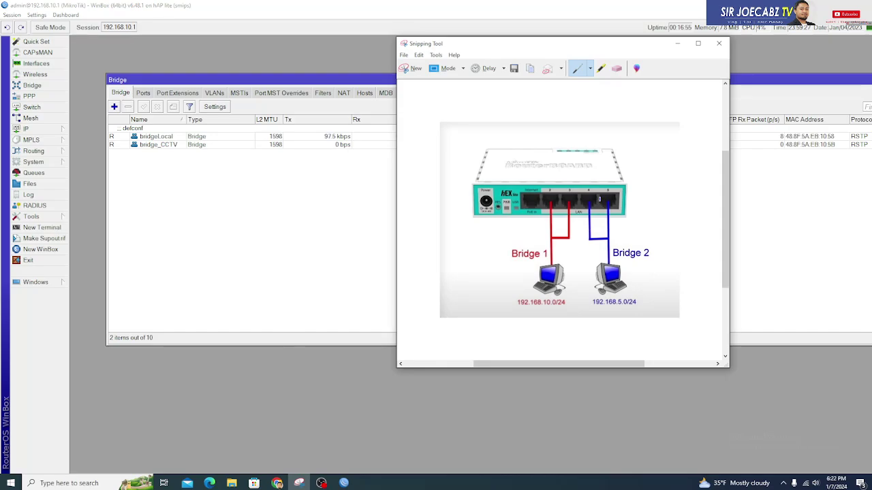